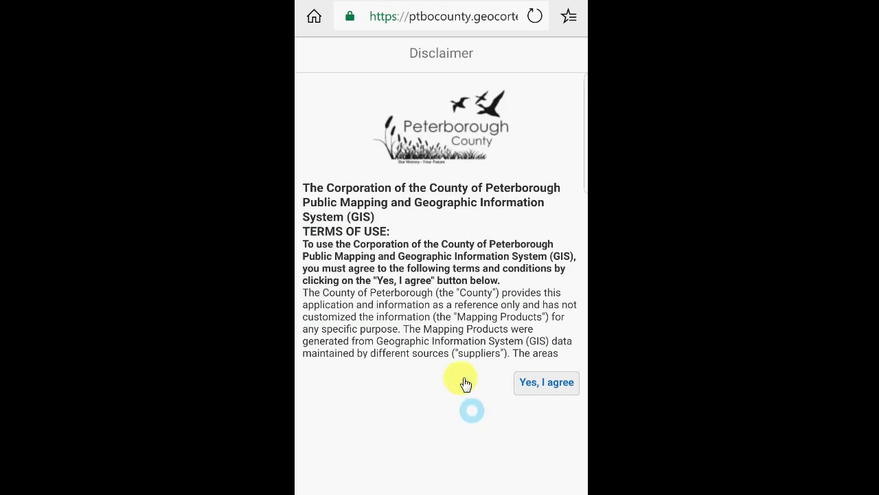
- Accept the terms of use, then scroll through the Home panel's Quick Menu, Analyze, Organize and Locate tips
{"action": "left_click", "coordinate": [540, 387]}
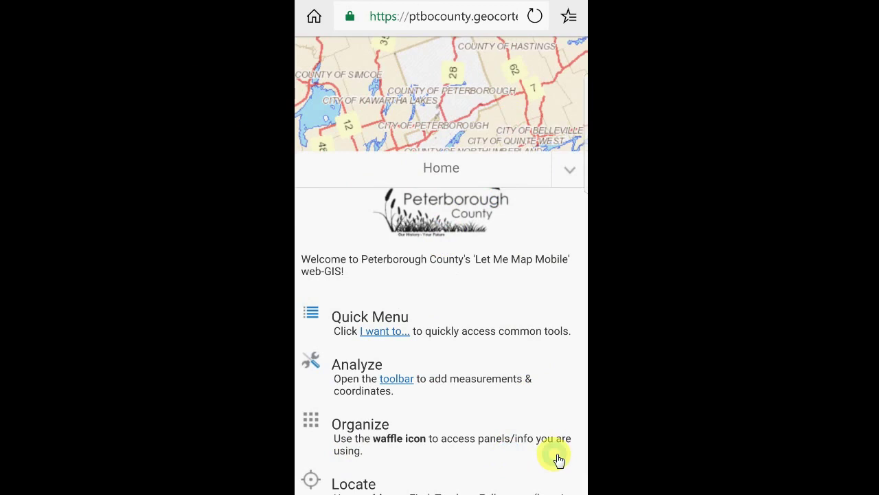
{"action": "scroll", "coordinate": [558, 459], "scroll_direction": "down", "scroll_amount": 1}
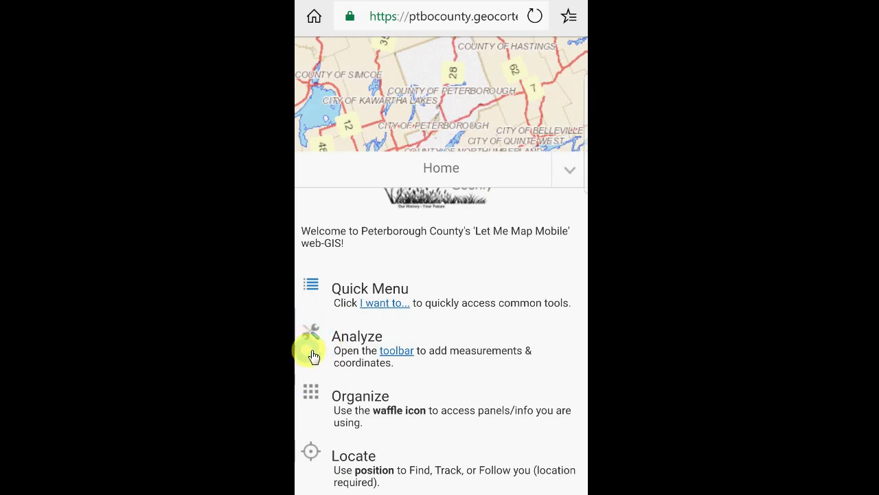
{"action": "left_click", "coordinate": [313, 414]}
- Open the 'I want to...' task list and choose 'Change visible map layers'
{"action": "left_click", "coordinate": [383, 306]}
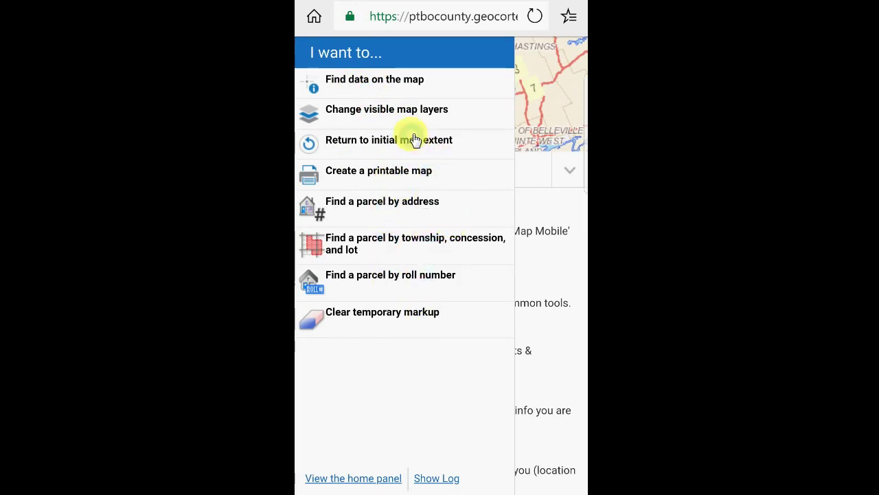
{"action": "left_click", "coordinate": [402, 115]}
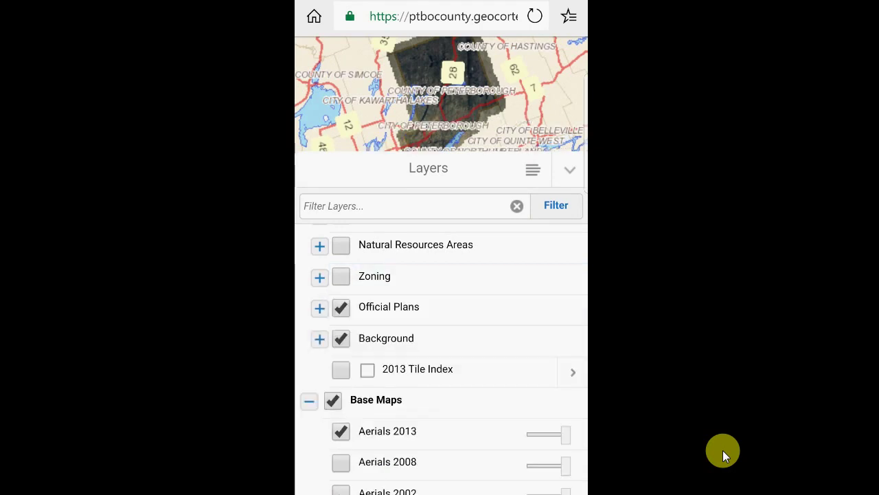
- Collapse the Layers panel to show the full-screen Aerials 2013 map
{"action": "left_click", "coordinate": [572, 177]}
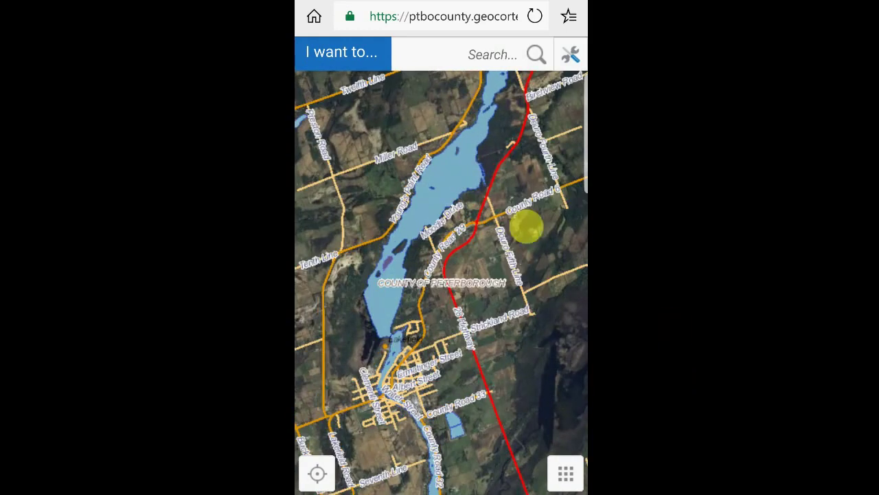
{"action": "left_click", "coordinate": [348, 62]}
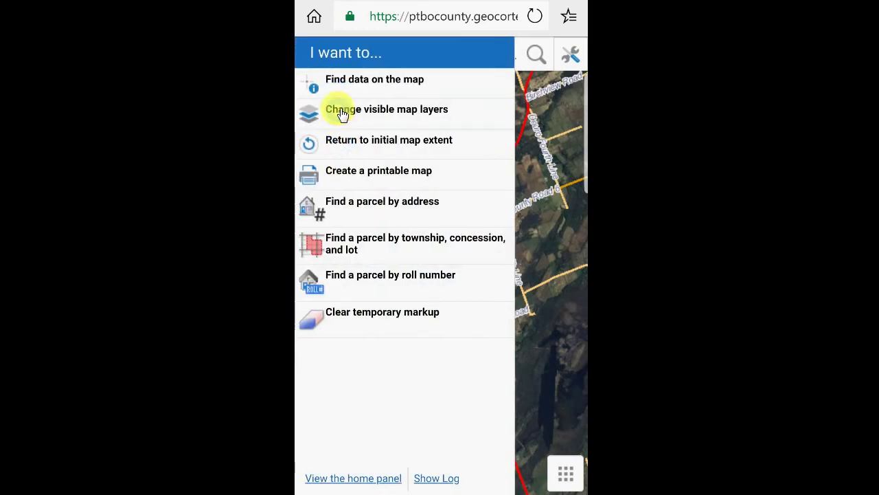
{"action": "left_click", "coordinate": [382, 211]}
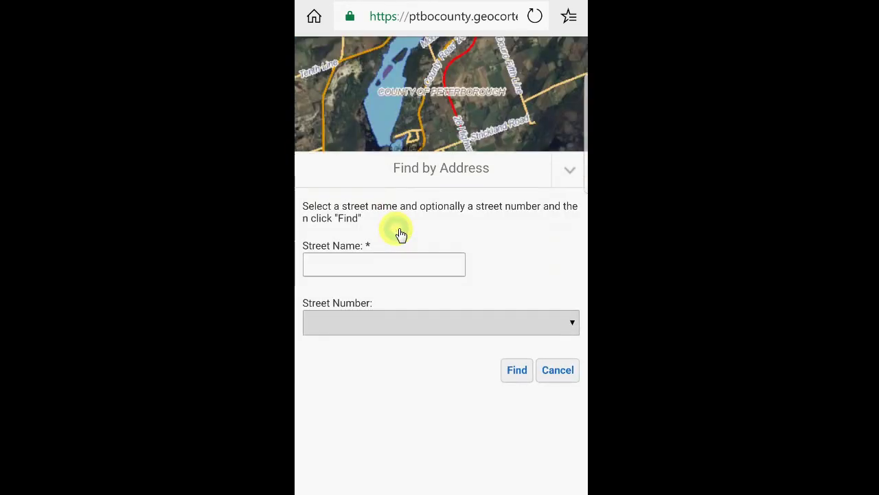
{"action": "left_click", "coordinate": [383, 267]}
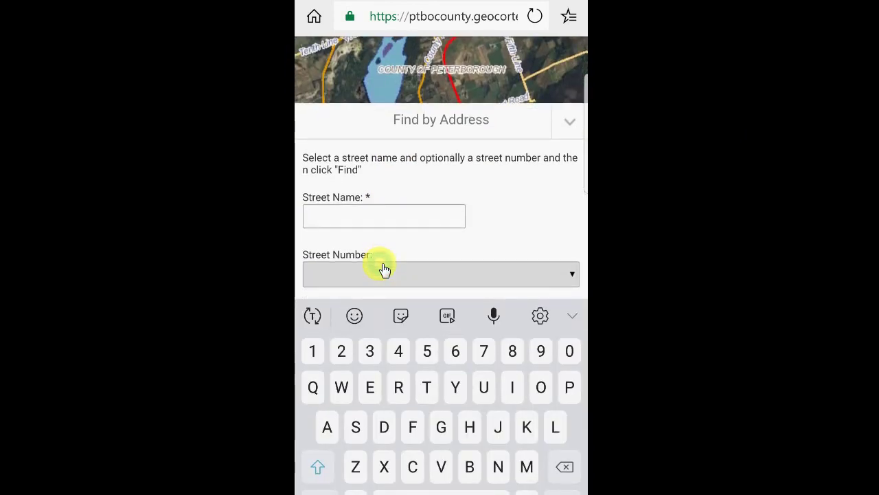
{"action": "type", "text": "Lang r"}
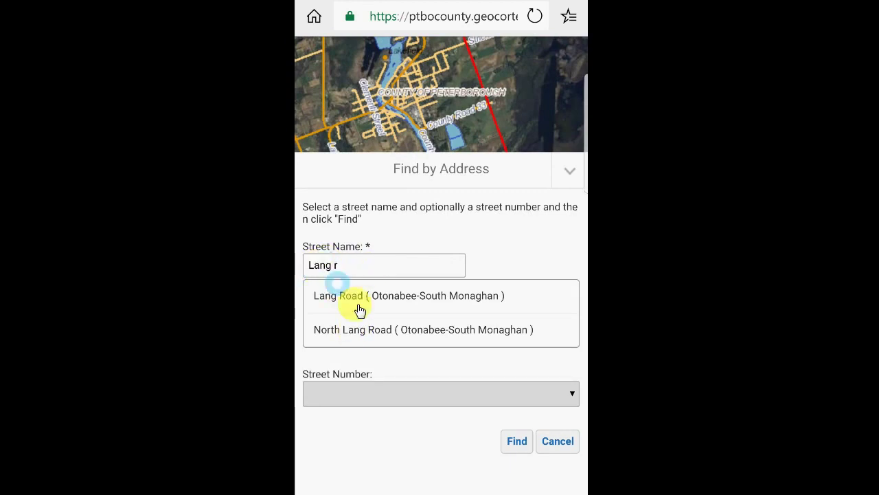
{"action": "left_click", "coordinate": [397, 303]}
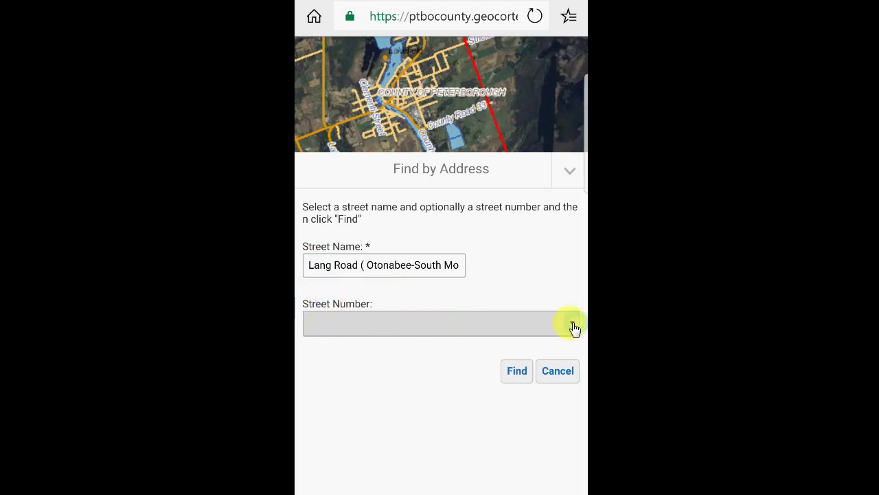
{"action": "left_click", "coordinate": [562, 331]}
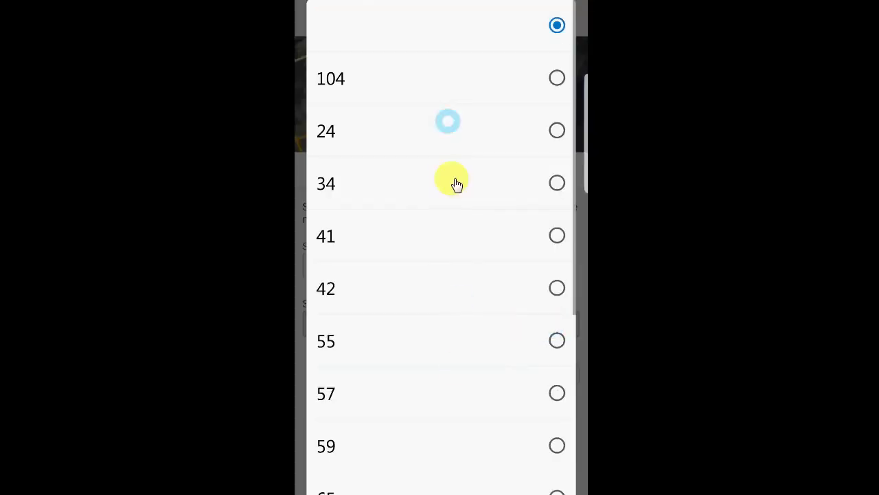
{"action": "left_click", "coordinate": [559, 80]}
{"action": "left_click", "coordinate": [527, 371]}
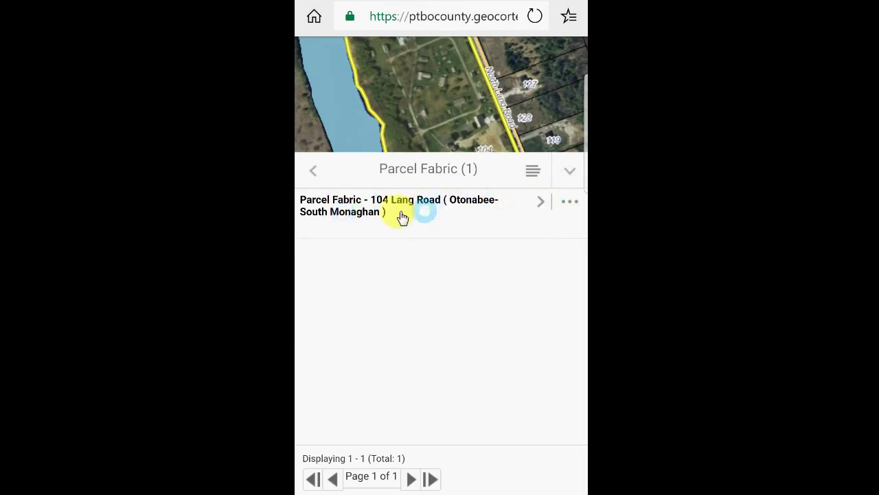
- Open the 104 Lang Road result and scroll down to its Description and Details sections
{"action": "left_click", "coordinate": [431, 210]}
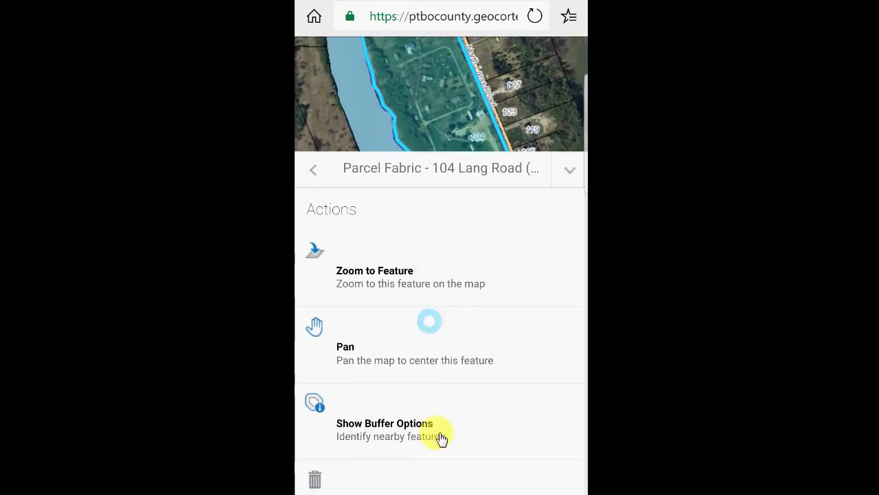
{"action": "scroll", "coordinate": [459, 290], "scroll_direction": "down", "scroll_amount": 1}
{"action": "scroll", "coordinate": [462, 296], "scroll_direction": "down", "scroll_amount": 5}
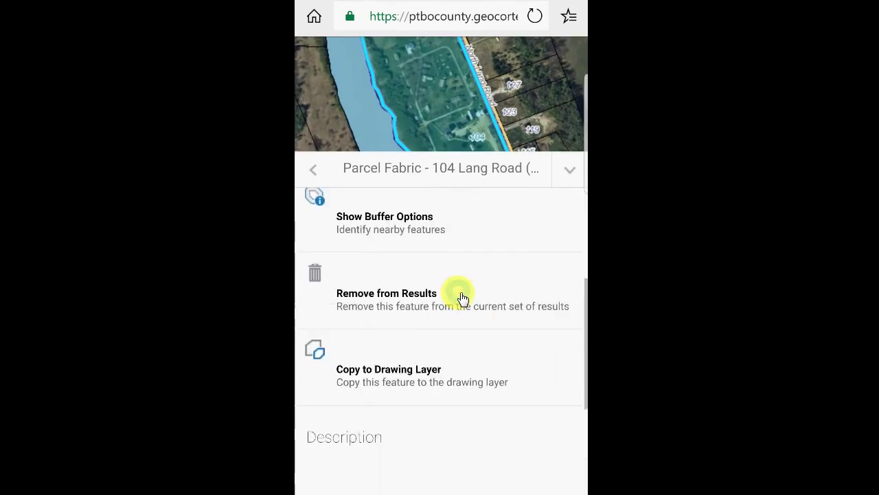
{"action": "scroll", "coordinate": [463, 297], "scroll_direction": "down", "scroll_amount": 1}
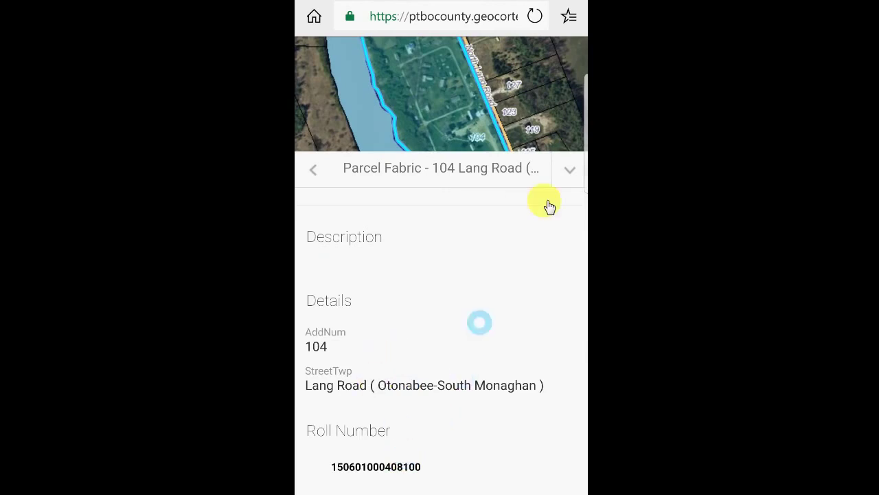
- Close the parcel details and zoom the aerial map out one level
{"action": "left_click", "coordinate": [573, 175]}
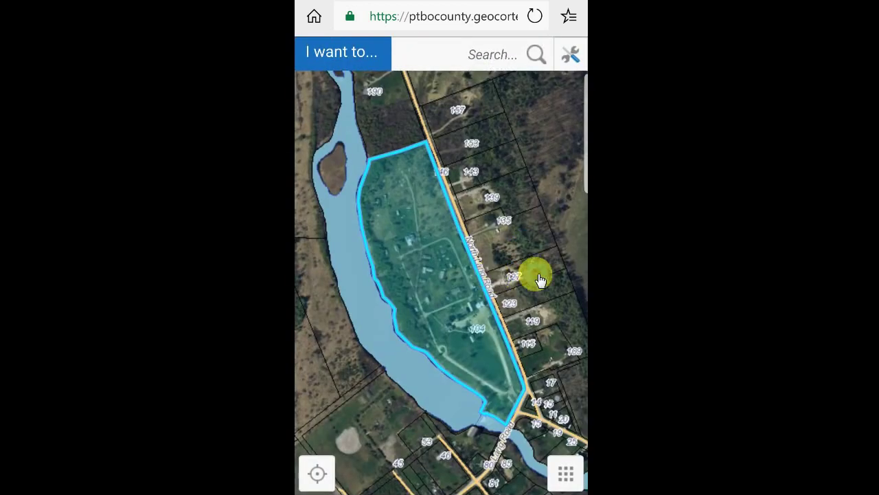
{"action": "scroll", "coordinate": [540, 280], "scroll_direction": "up", "scroll_amount": 5}
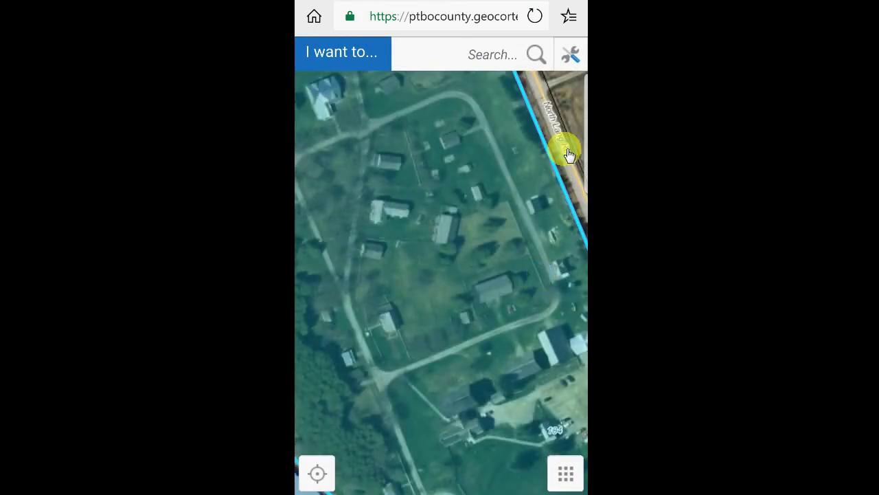
{"action": "scroll", "coordinate": [569, 154], "scroll_direction": "down", "scroll_amount": 1}
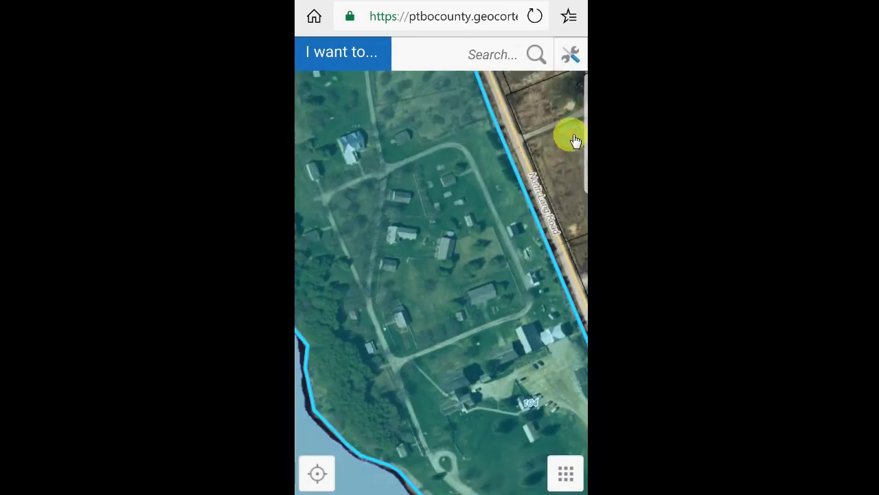
- Activate the Distance measurement tool in the map tools' Multi-tool panel
{"action": "left_click", "coordinate": [571, 56]}
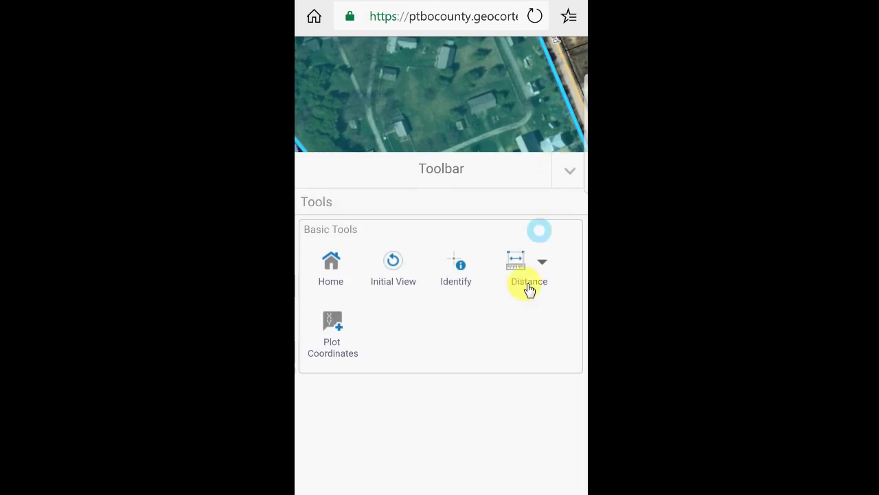
{"action": "left_click", "coordinate": [333, 342]}
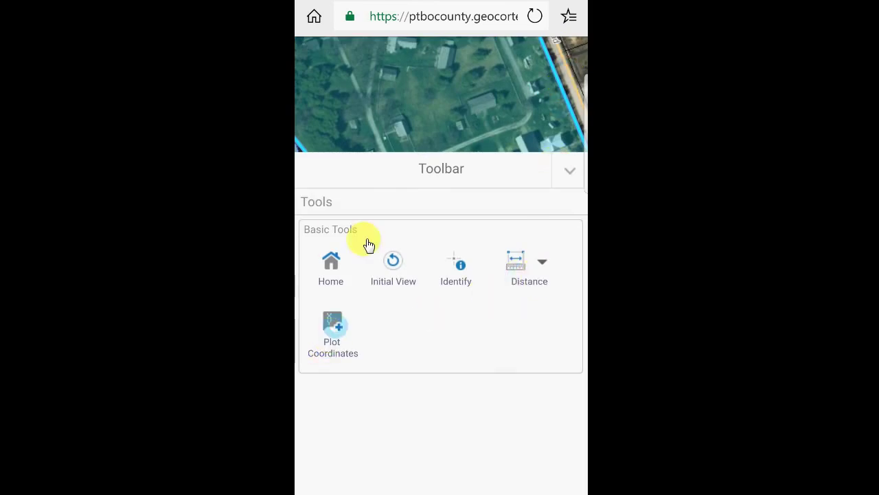
{"action": "left_click", "coordinate": [448, 154]}
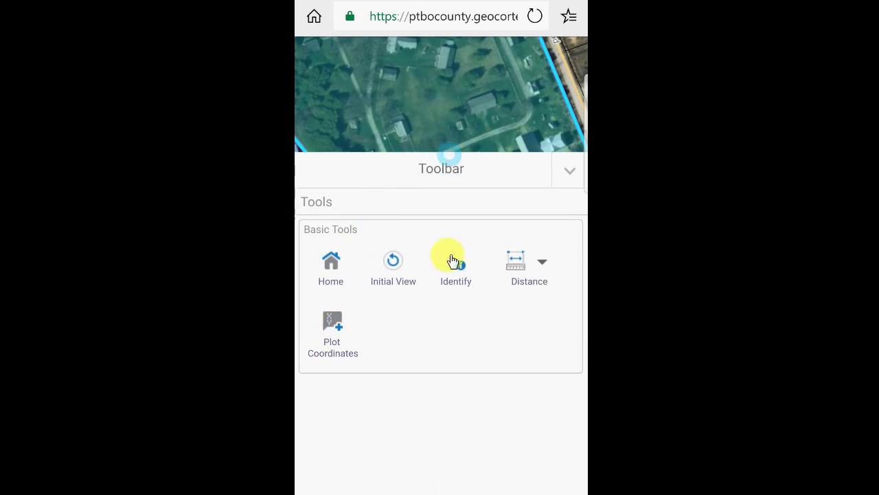
{"action": "left_click", "coordinate": [544, 268]}
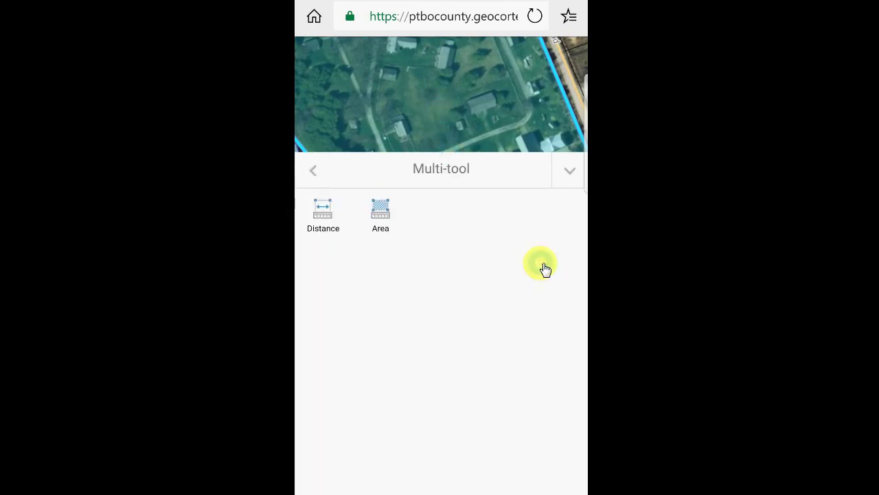
{"action": "left_click", "coordinate": [323, 218]}
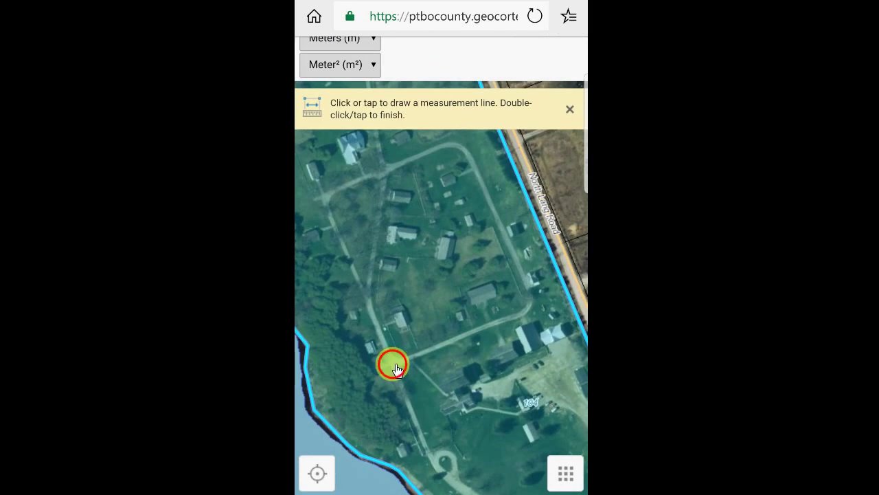
- Draw an 85.40 m measurement line across the property and dismiss the instructions banner
{"action": "double_click", "coordinate": [507, 323]}
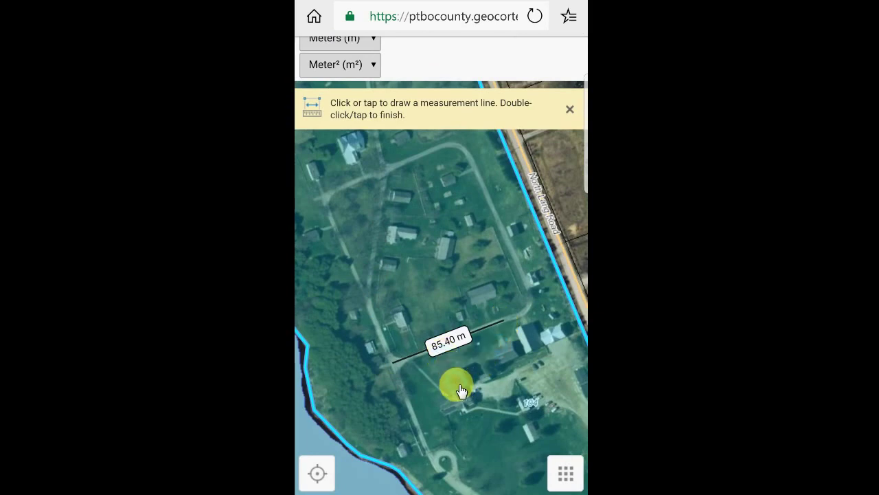
{"action": "left_click", "coordinate": [569, 113]}
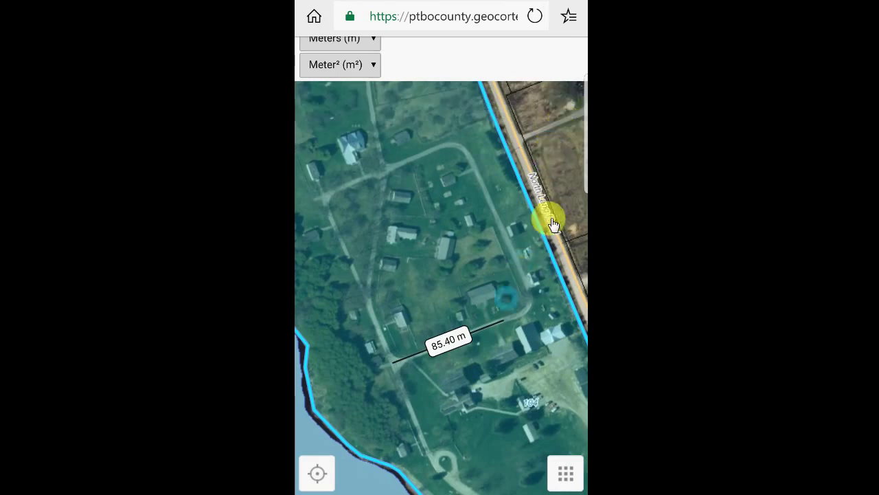
{"action": "left_click", "coordinate": [563, 478]}
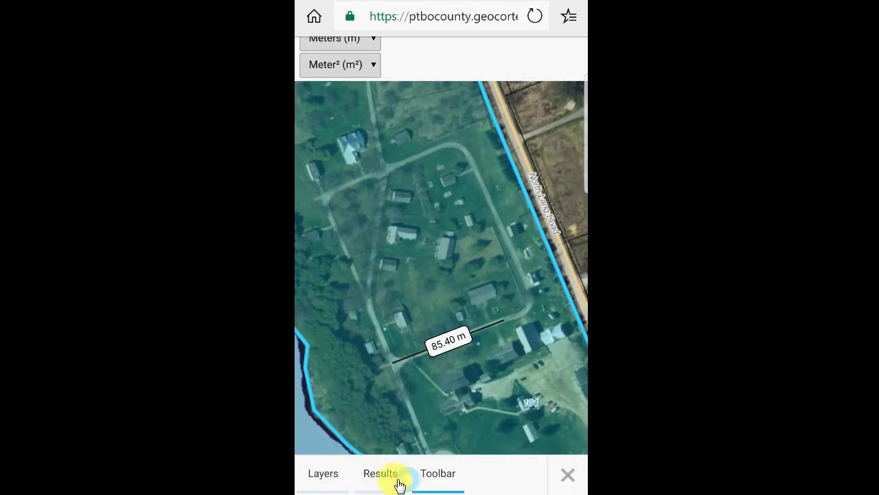
{"action": "left_click", "coordinate": [325, 479]}
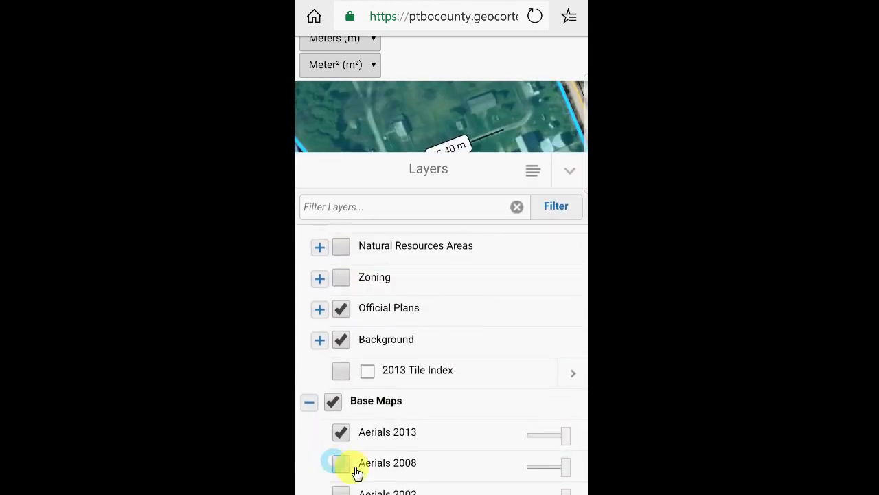
{"action": "left_click", "coordinate": [569, 177]}
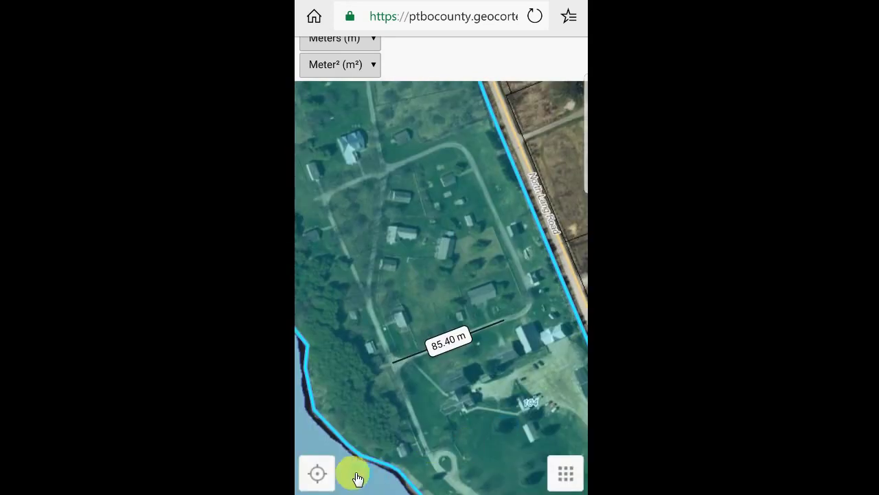
- Show the Geolocation options and try Track Me twice
{"action": "left_click", "coordinate": [319, 475]}
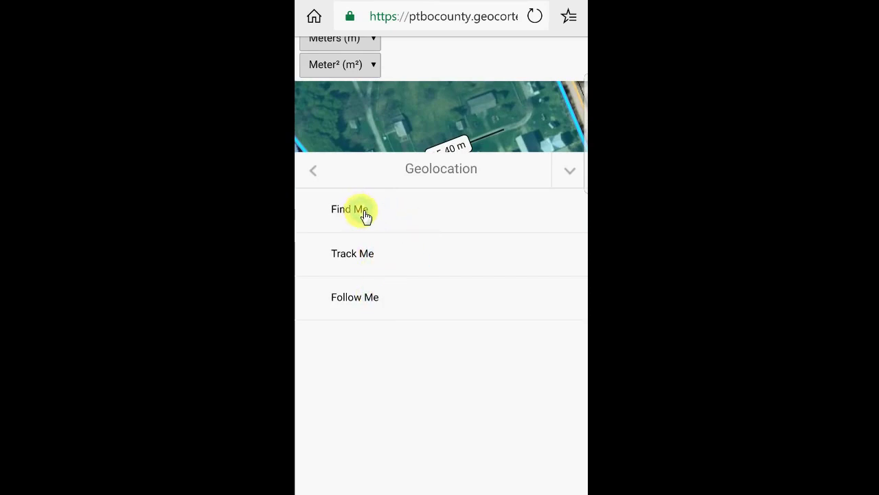
{"action": "left_click", "coordinate": [381, 271]}
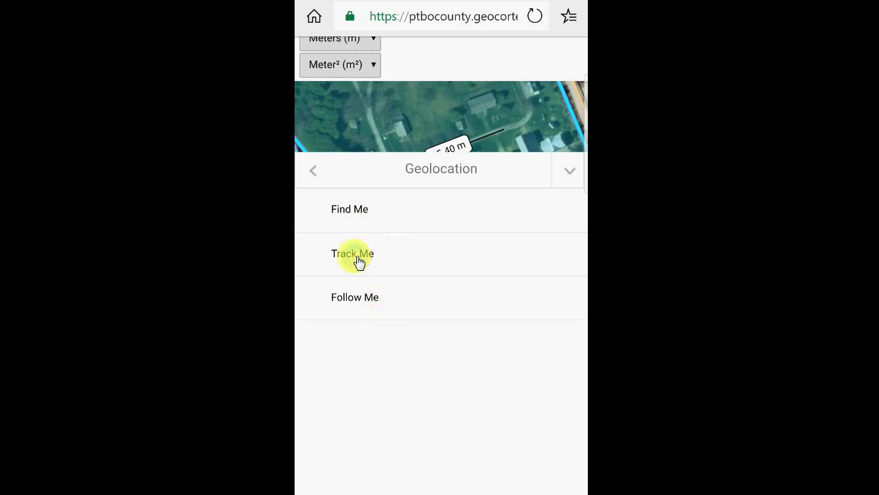
{"action": "left_click", "coordinate": [385, 253]}
- Collapse the Geolocation panel and select the 104 parcel along North Lang Road
{"action": "left_click", "coordinate": [567, 178]}
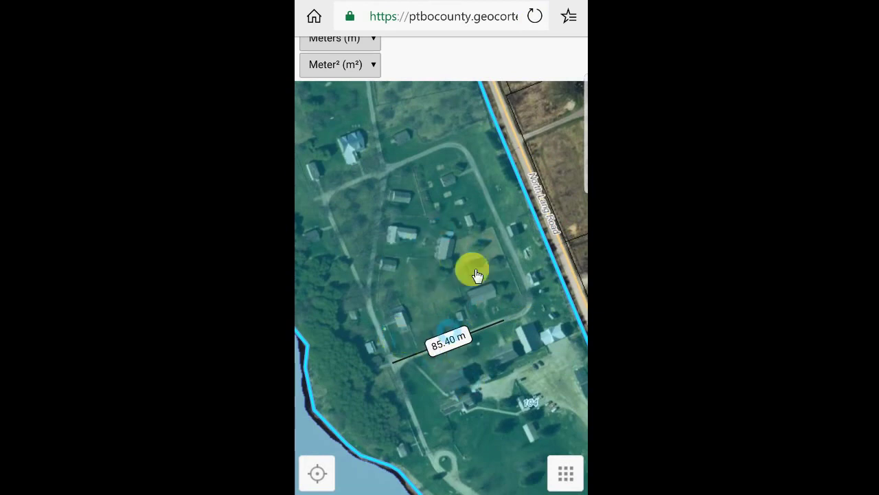
{"action": "left_click", "coordinate": [486, 466]}
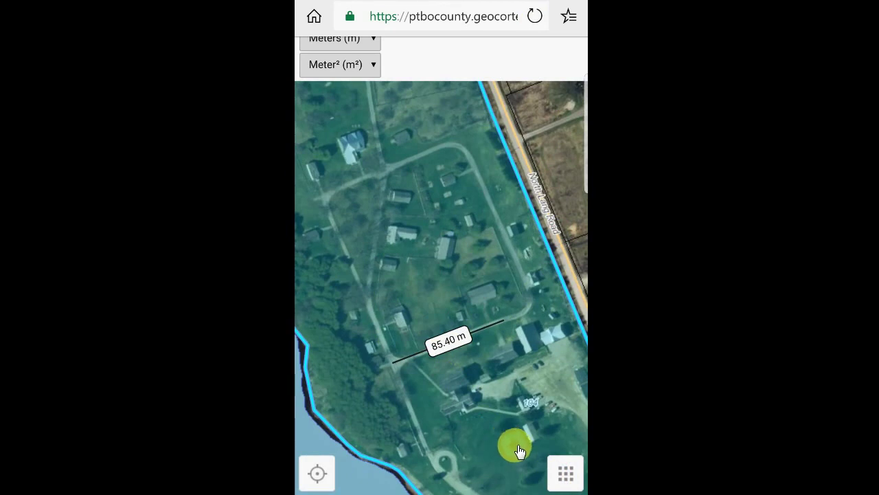
{"action": "left_click", "coordinate": [443, 380]}
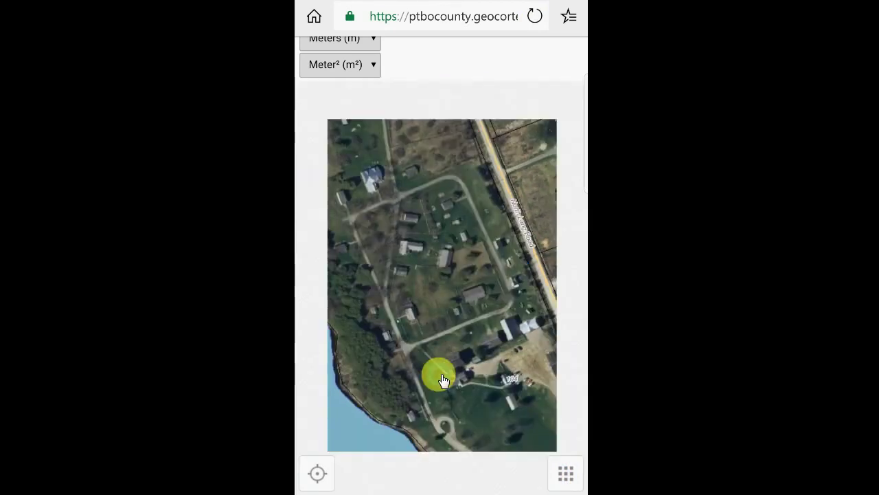